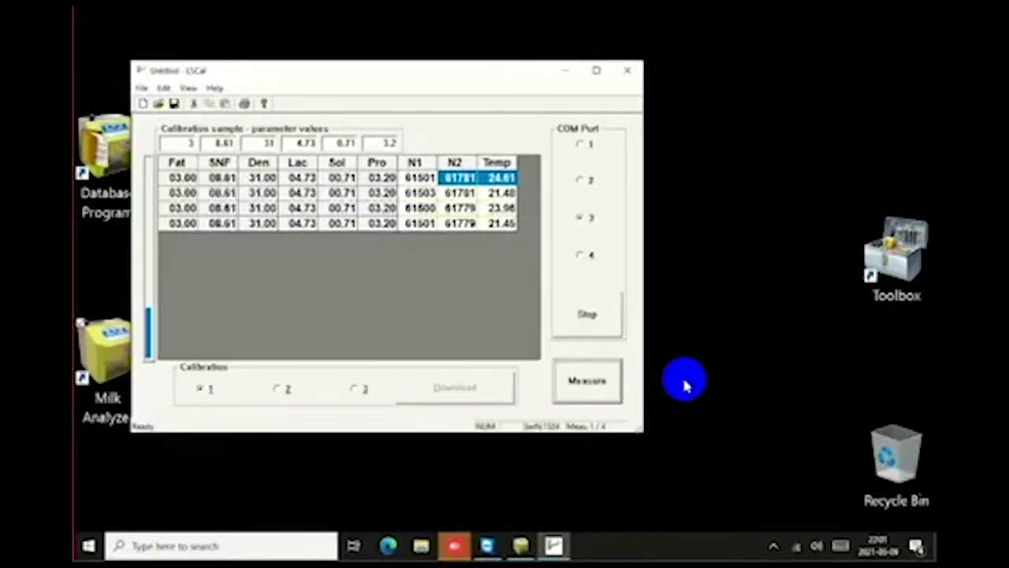
# Measure the current 3% fat milk sample once more and clear all six calibration sample parameter values.
pyautogui.click(590, 379)
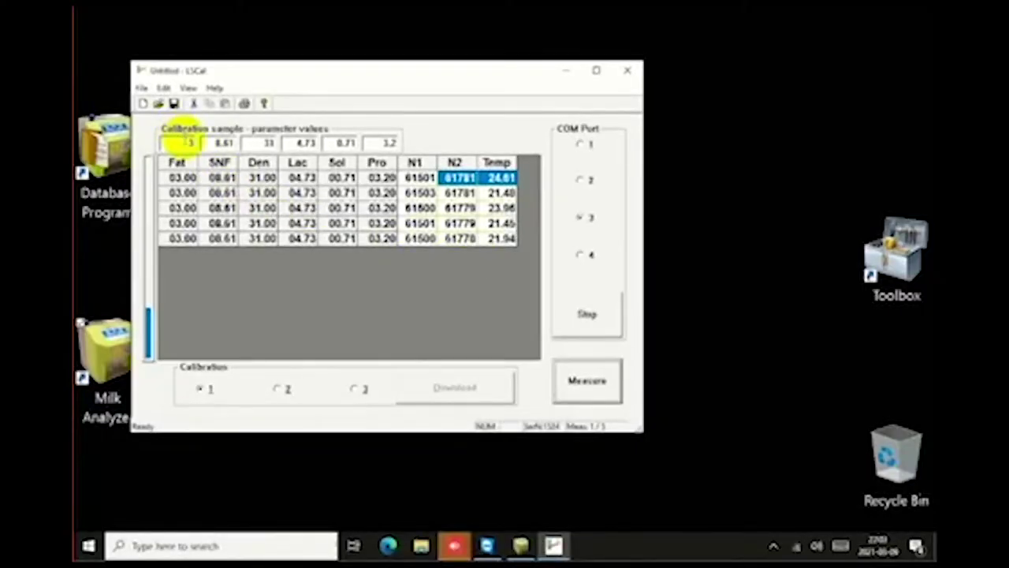
pyautogui.click(208, 142)
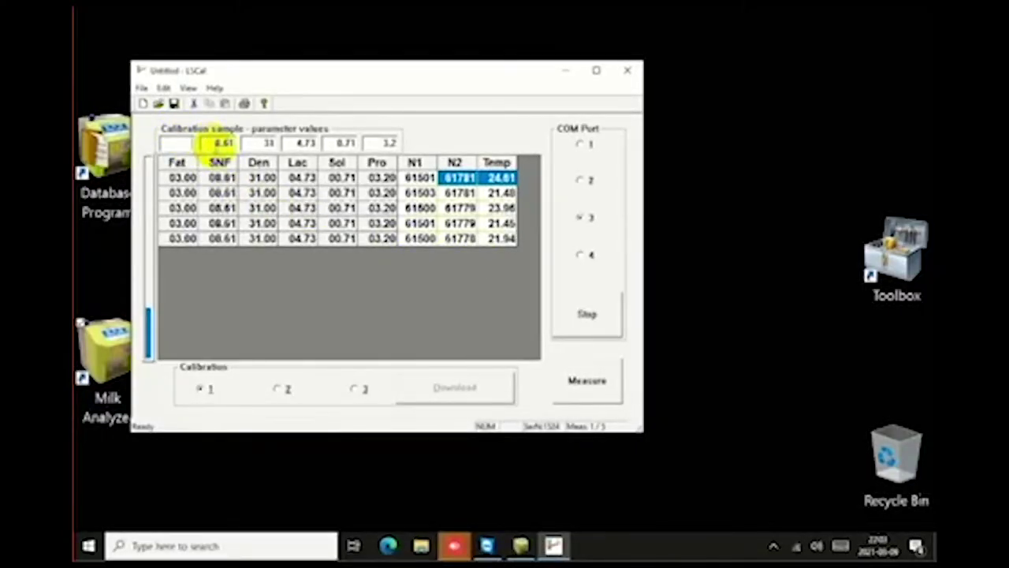
pyautogui.doubleClick(224, 141)
pyautogui.press('Delete')
pyautogui.doubleClick(263, 142)
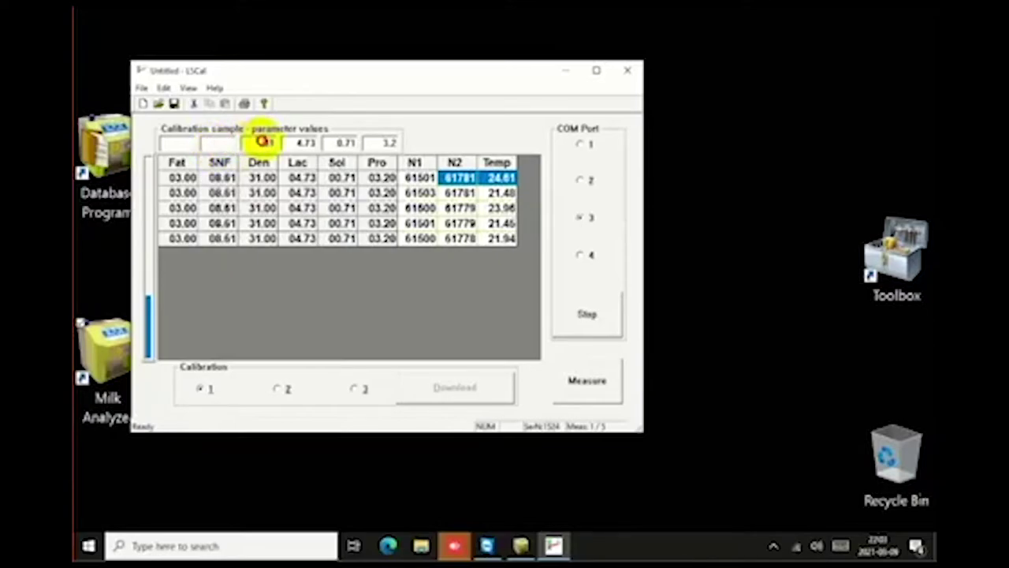
pyautogui.press('Delete')
pyautogui.doubleClick(304, 142)
pyautogui.press('Delete')
pyautogui.doubleClick(354, 142)
pyautogui.press('Delete')
pyautogui.doubleClick(387, 141)
pyautogui.press('Delete')
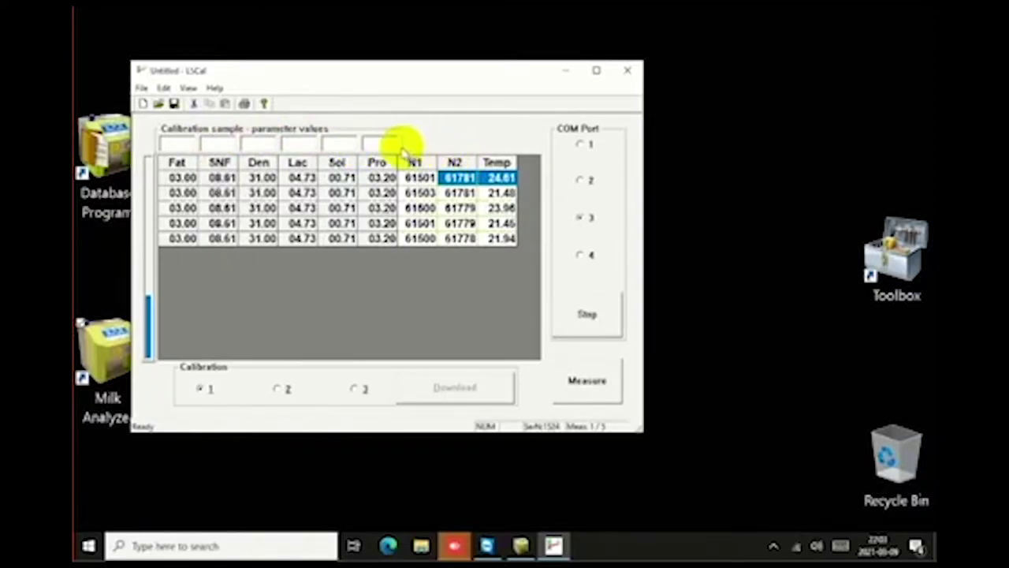
# Set the calibration sample values to Fat 1, SNF 8.02, Den 30.59, Lac 4.4, Sol 0.5 and Pro 2.6.
pyautogui.click(179, 142)
pyautogui.write('1')
pyautogui.click(219, 143)
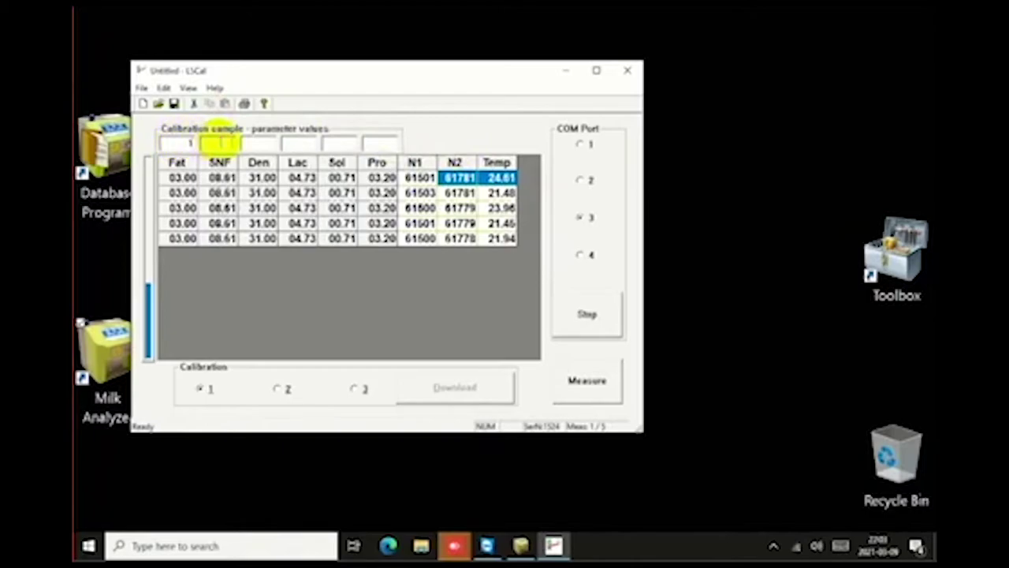
pyautogui.write('8.02')
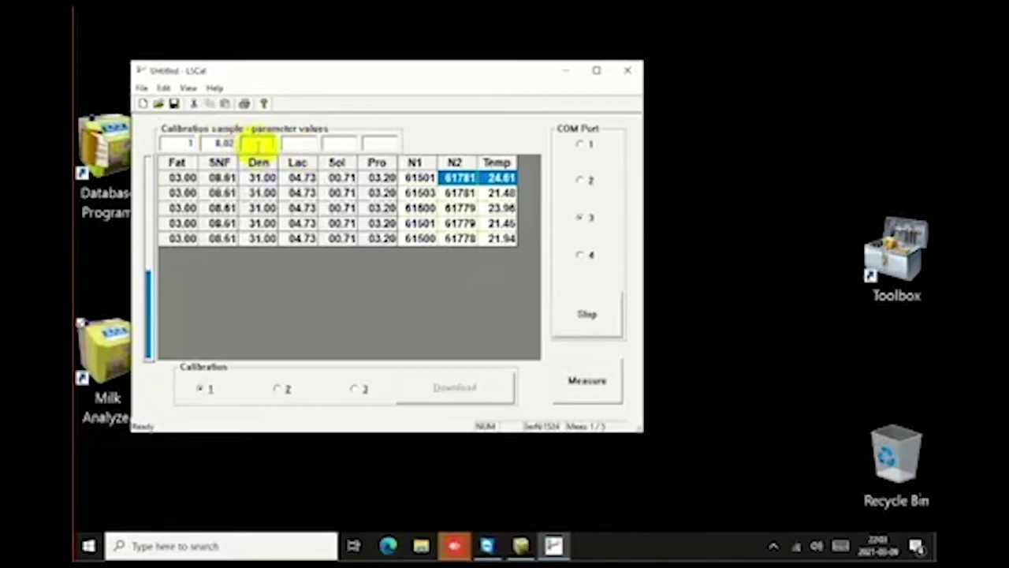
pyautogui.click(258, 144)
pyautogui.write('30.55')
pyautogui.click(298, 143)
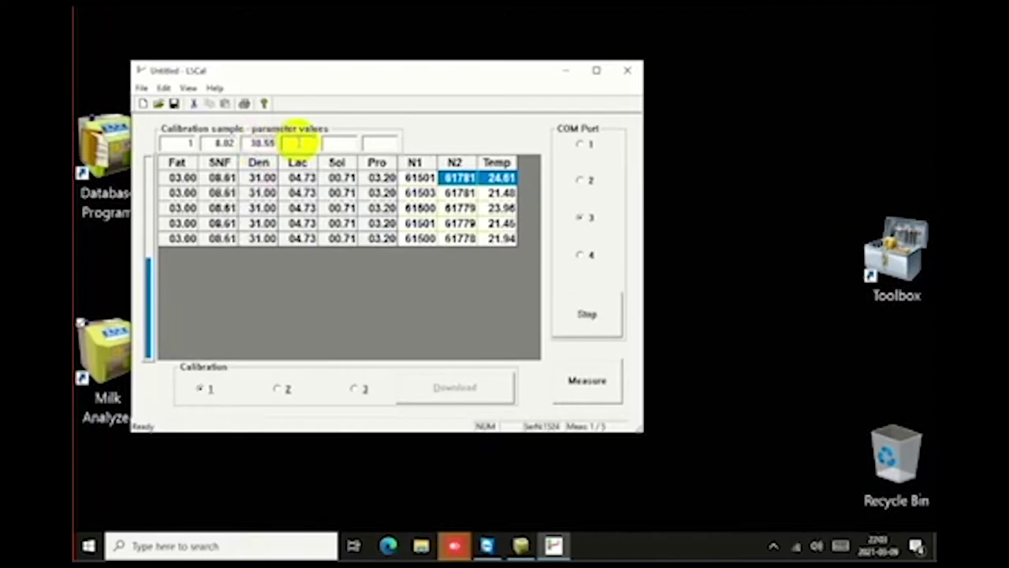
pyautogui.write('4.4')
pyautogui.click(337, 142)
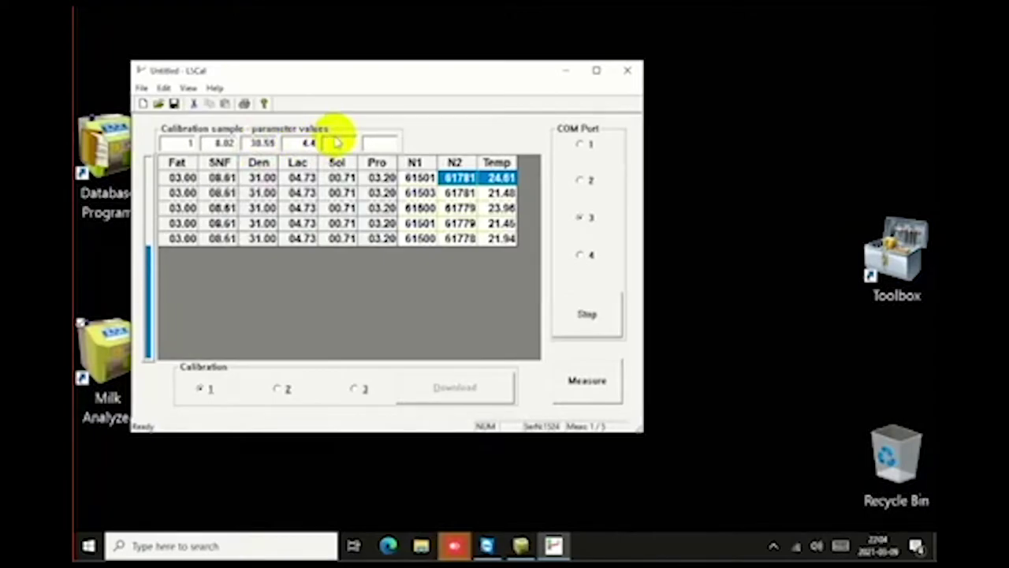
pyautogui.write('0.1')
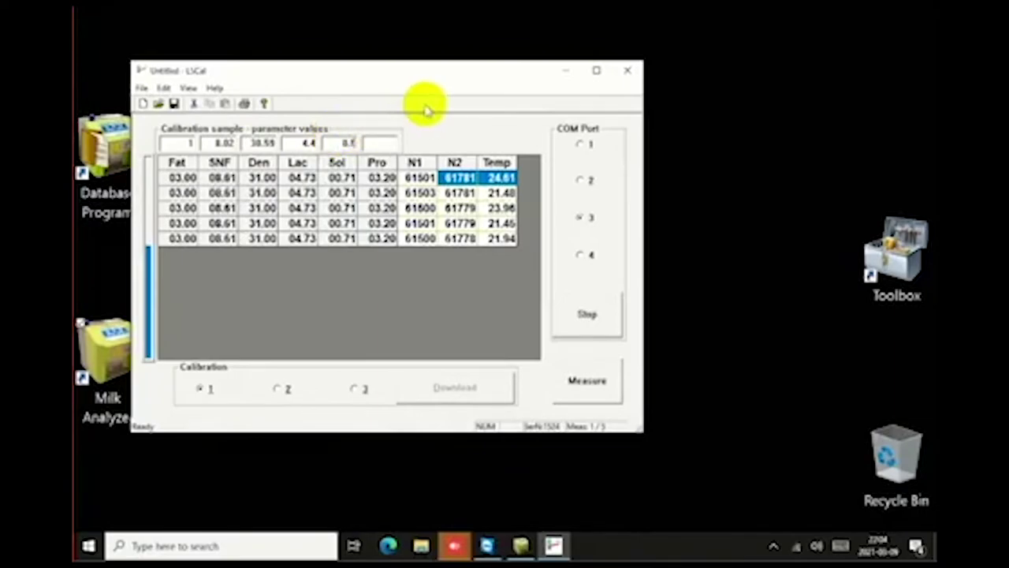
pyautogui.click(382, 140)
pyautogui.write('2.6')
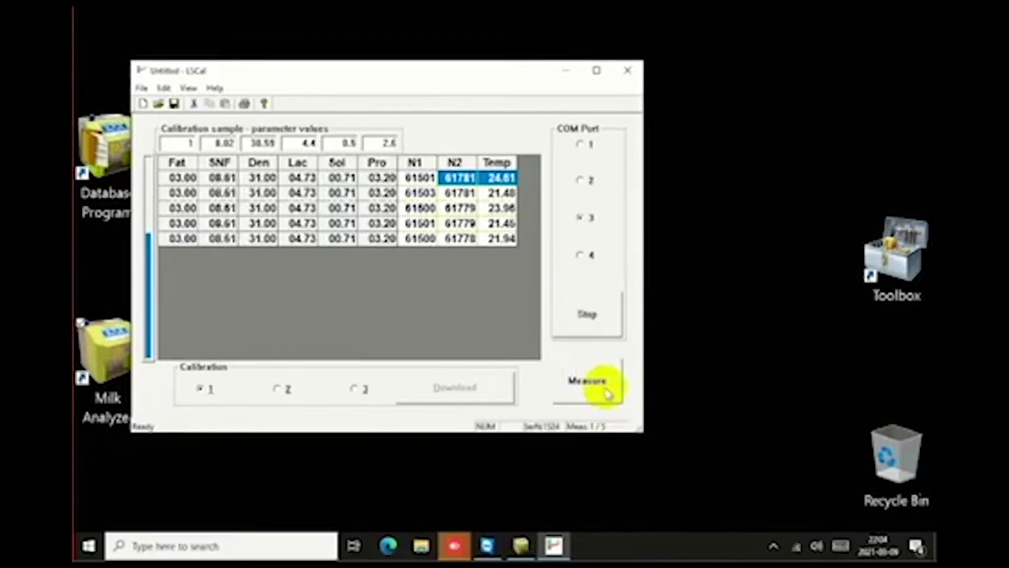
# Take five measurements of the 1% fat milk sample, changing the milk before each one.
pyautogui.click(607, 392)
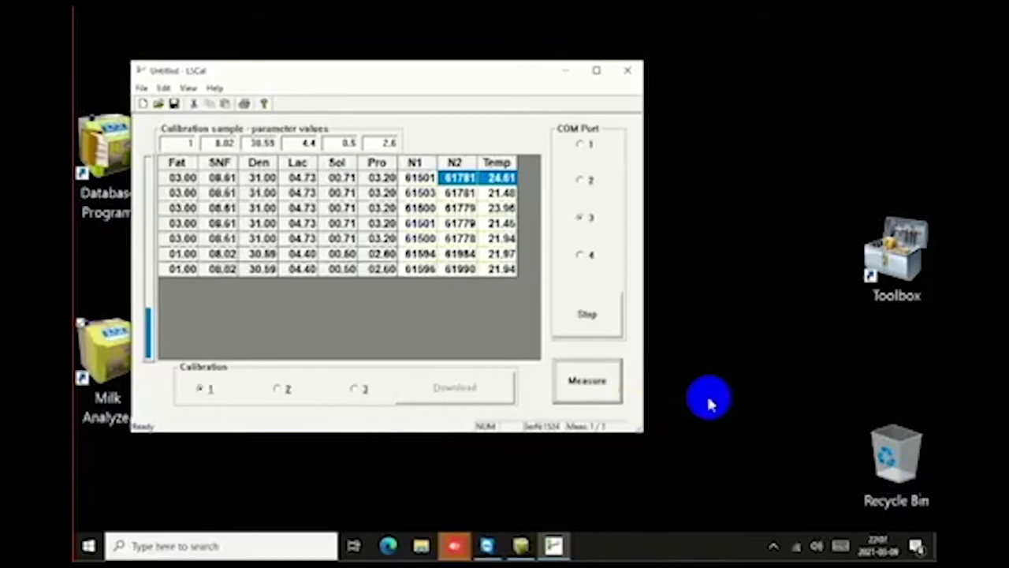
pyautogui.click(608, 379)
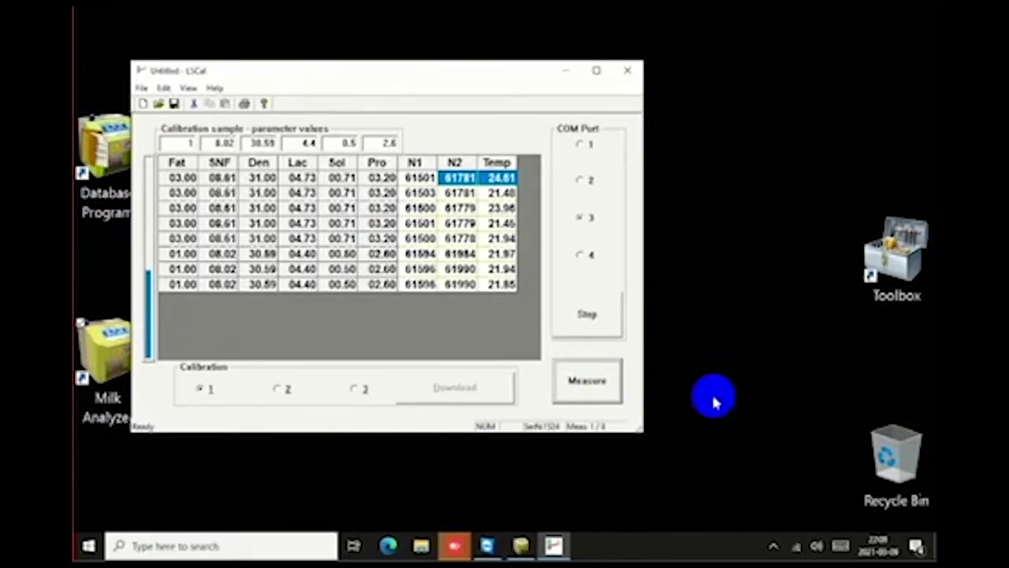
pyautogui.click(588, 387)
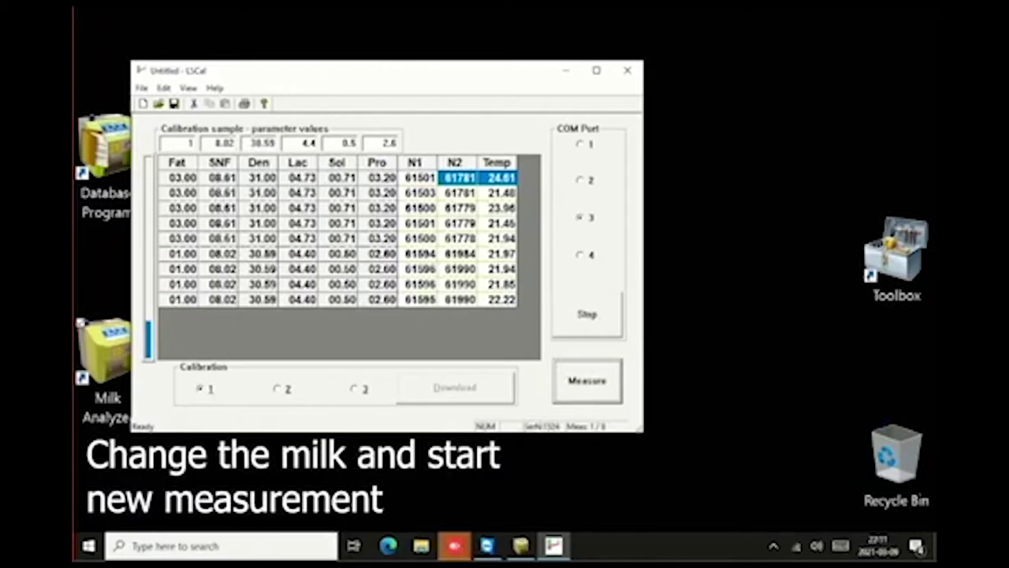
pyautogui.click(588, 380)
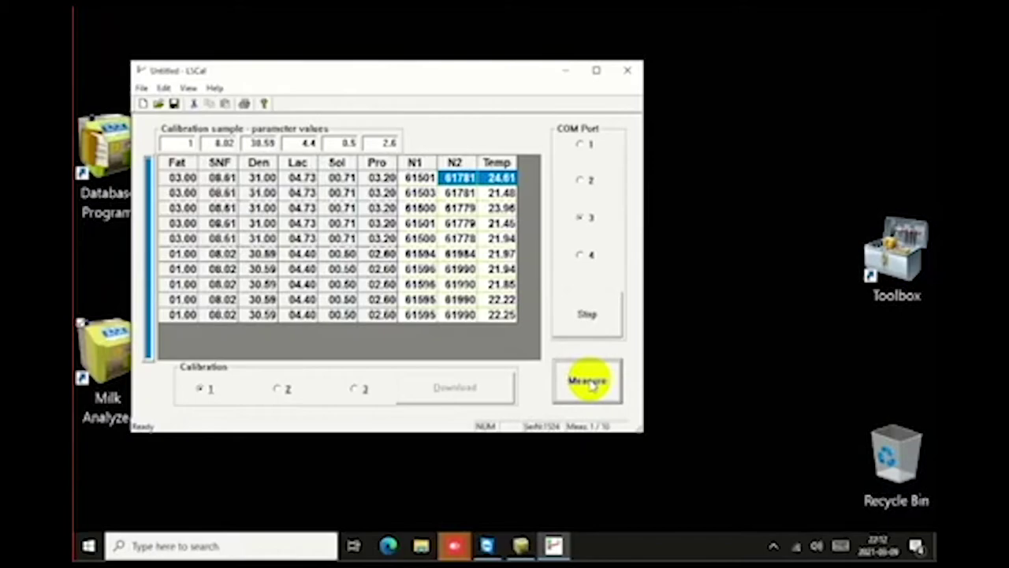
pyautogui.click(587, 381)
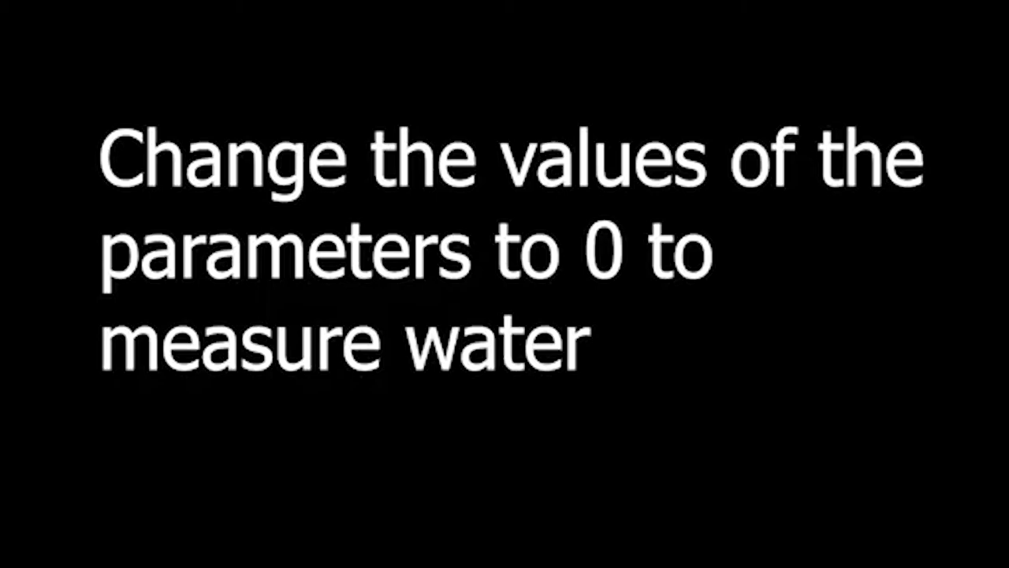
pyautogui.click(587, 381)
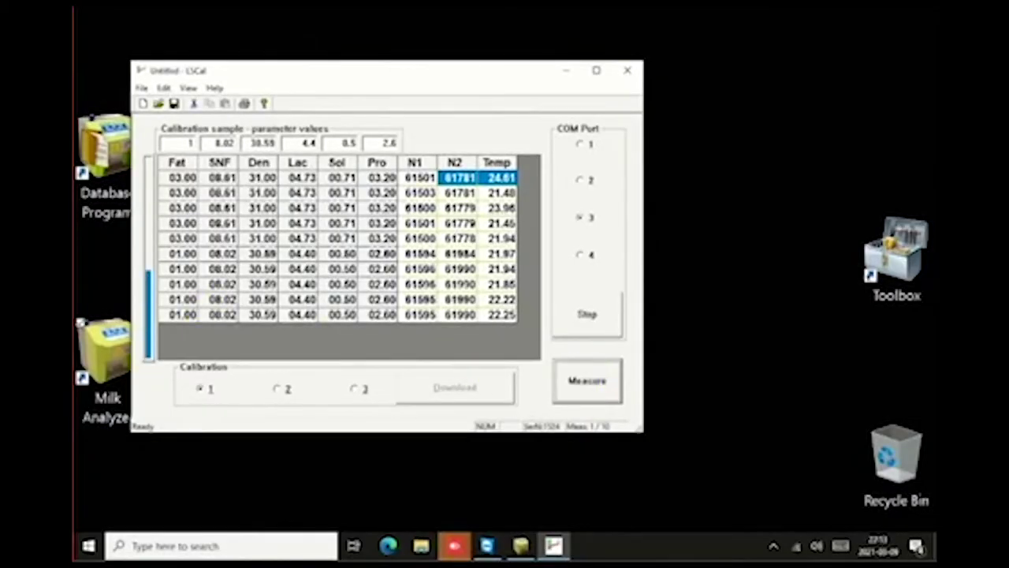
# Clear the Fat, SNF, Den, Lac, Sol and Pro values of the 1% fat calibration sample.
pyautogui.click(153, 87)
pyautogui.click(169, 146)
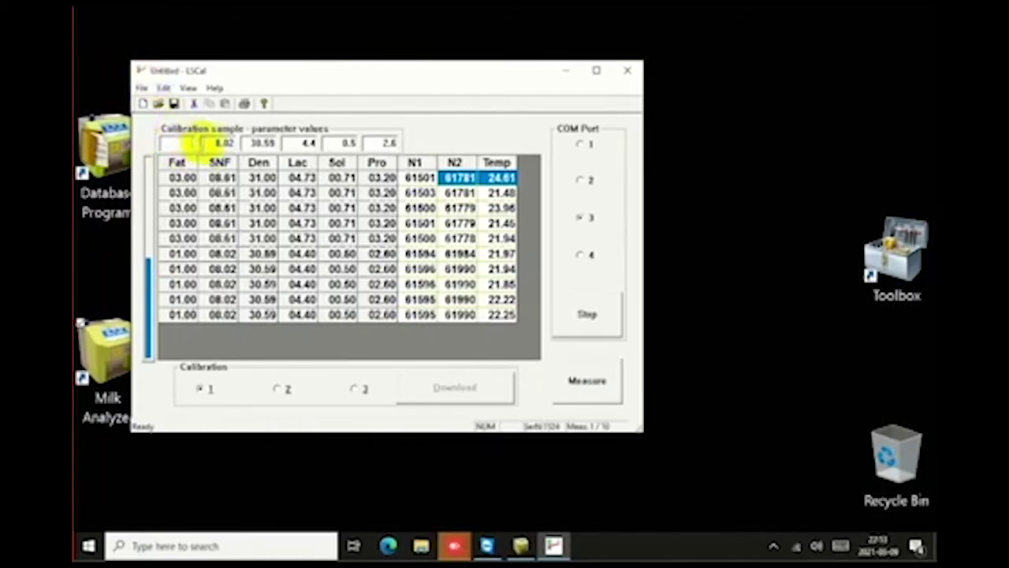
pyautogui.doubleClick(225, 142)
pyautogui.press('Delete')
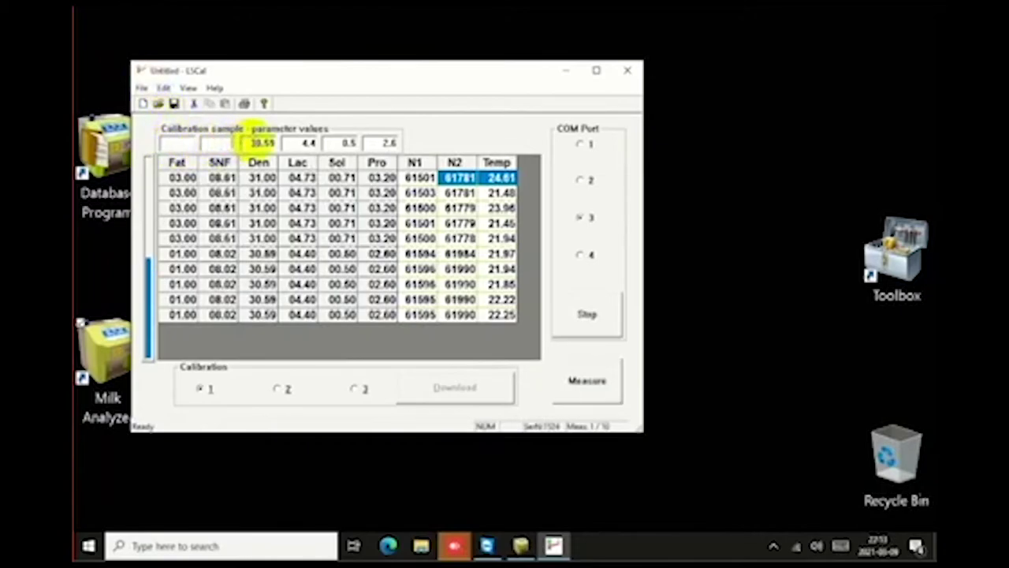
pyautogui.doubleClick(264, 143)
pyautogui.press('Delete')
pyautogui.doubleClick(310, 143)
pyautogui.press('Delete')
pyautogui.doubleClick(344, 143)
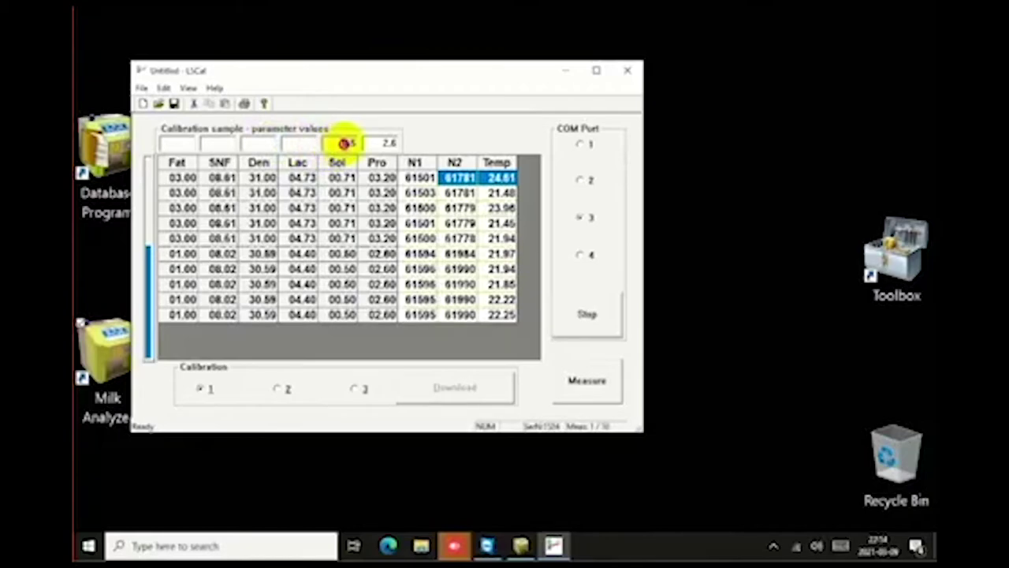
pyautogui.press('Delete')
pyautogui.doubleClick(381, 143)
pyautogui.press('Delete')
# Set all six calibration sample parameters, from Fat to Pro, to 0 for the water sample.
pyautogui.write('0')
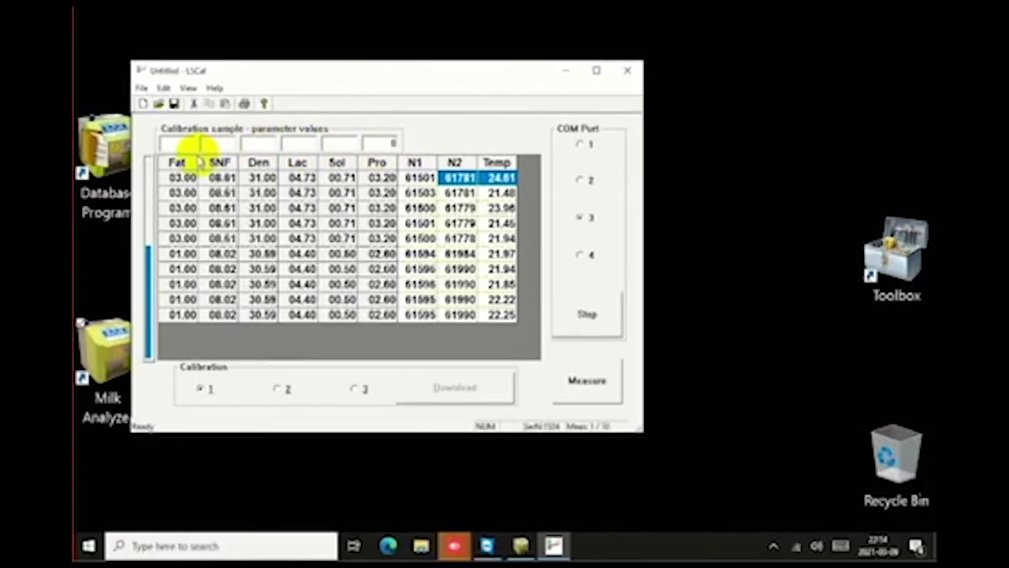
pyautogui.click(329, 144)
pyautogui.write('0')
pyautogui.click(292, 143)
pyautogui.write('0')
pyautogui.click(259, 144)
pyautogui.write('0')
pyautogui.click(224, 142)
pyautogui.write('0')
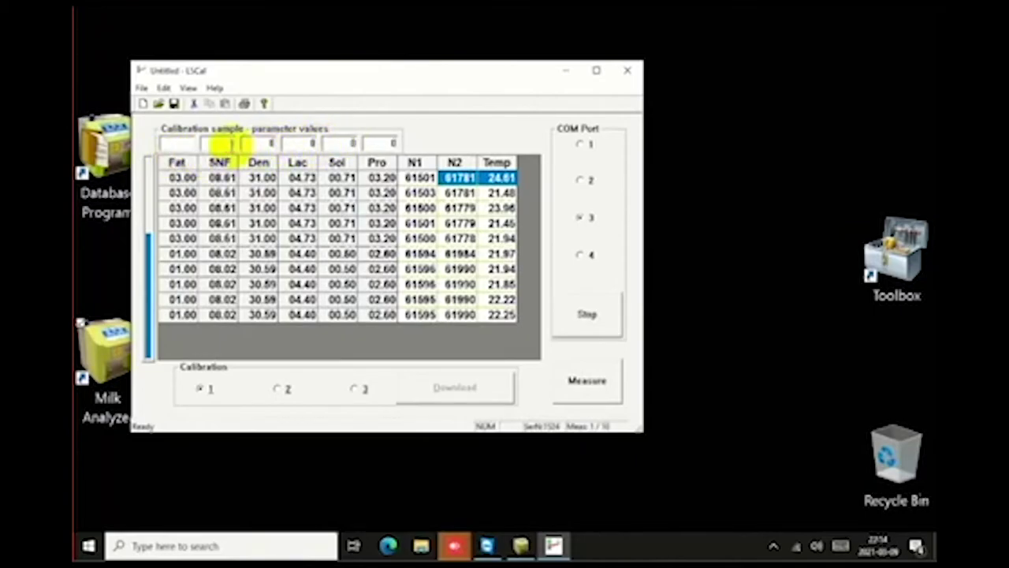
pyautogui.click(193, 144)
pyautogui.write('0')
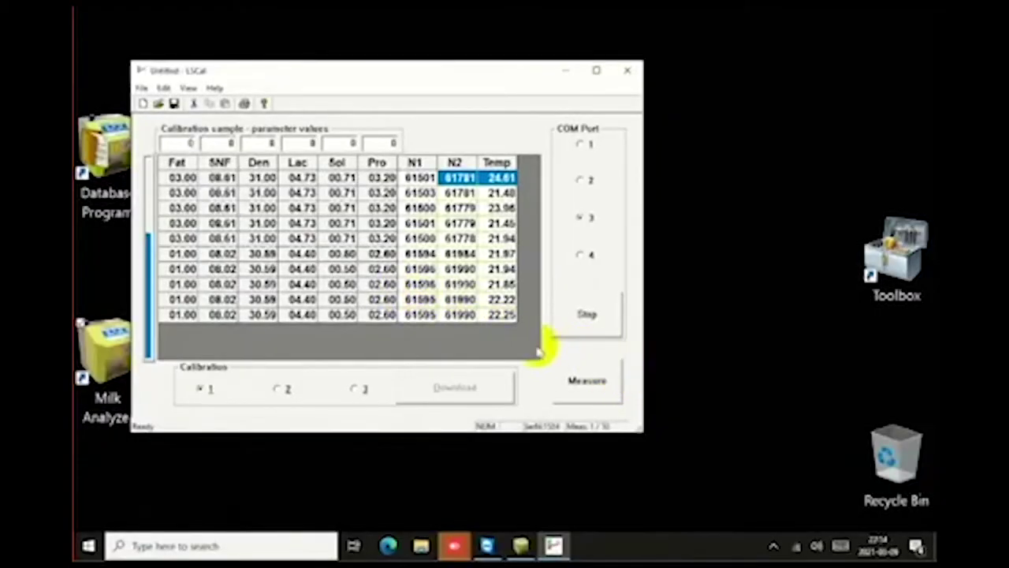
# Take four measurements of the water sample using the zero parameter values.
pyautogui.click(600, 401)
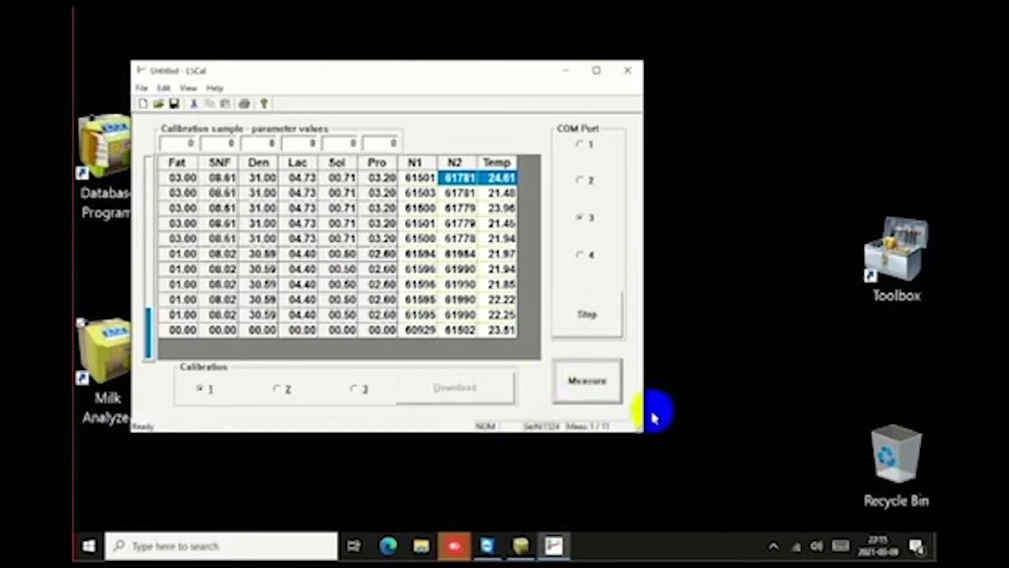
pyautogui.click(607, 388)
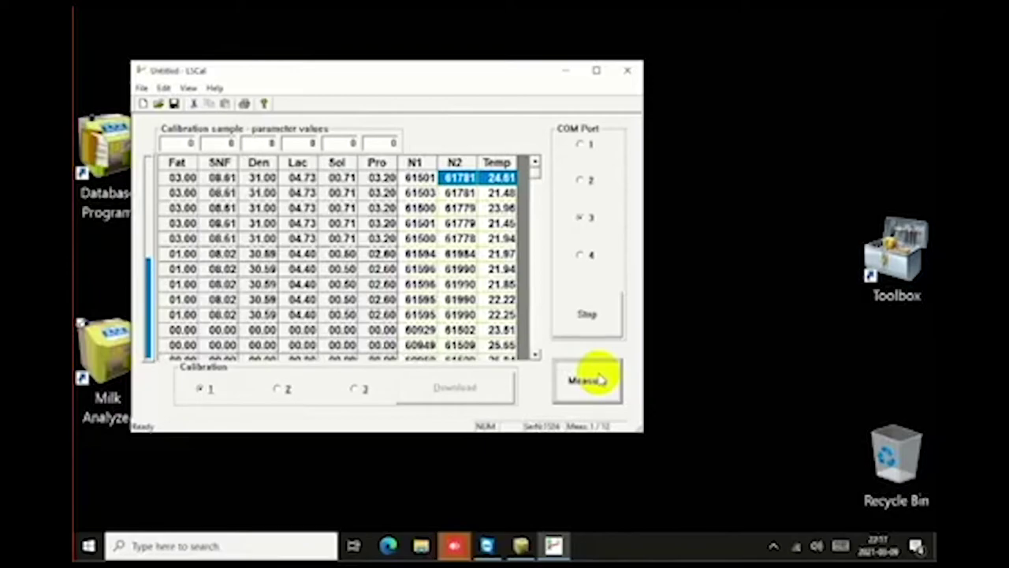
pyautogui.click(535, 355)
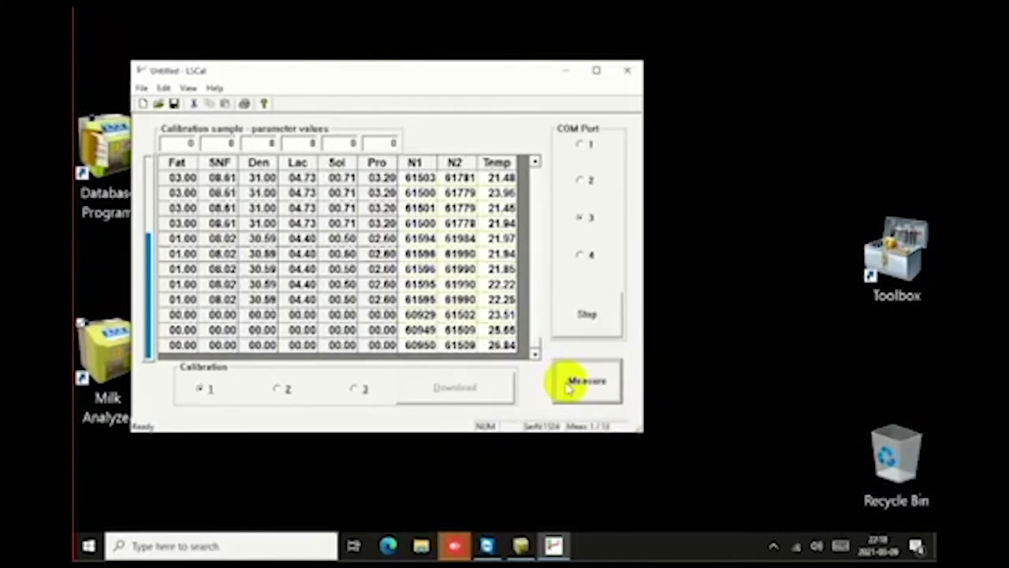
pyautogui.click(568, 386)
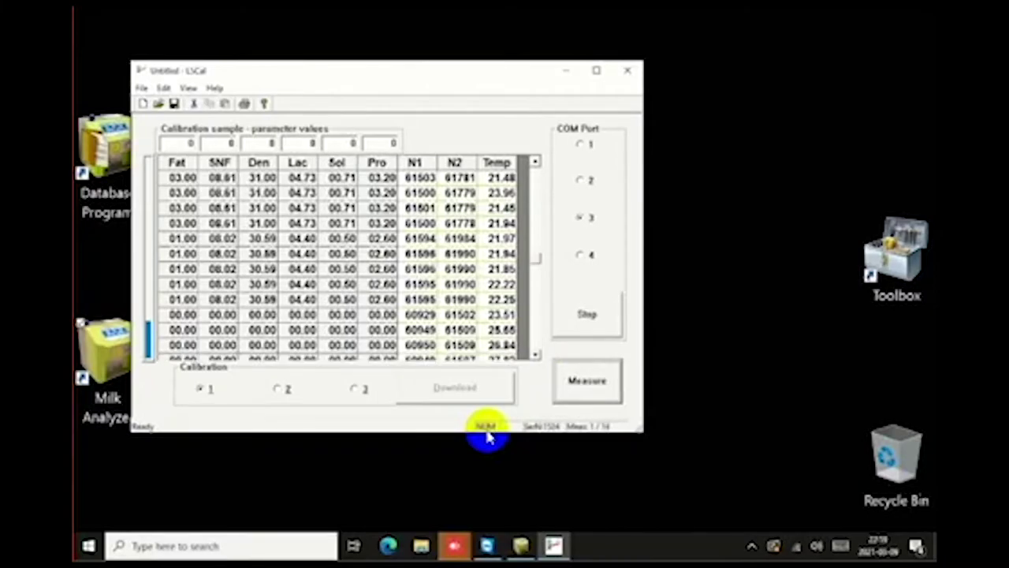
pyautogui.click(535, 355)
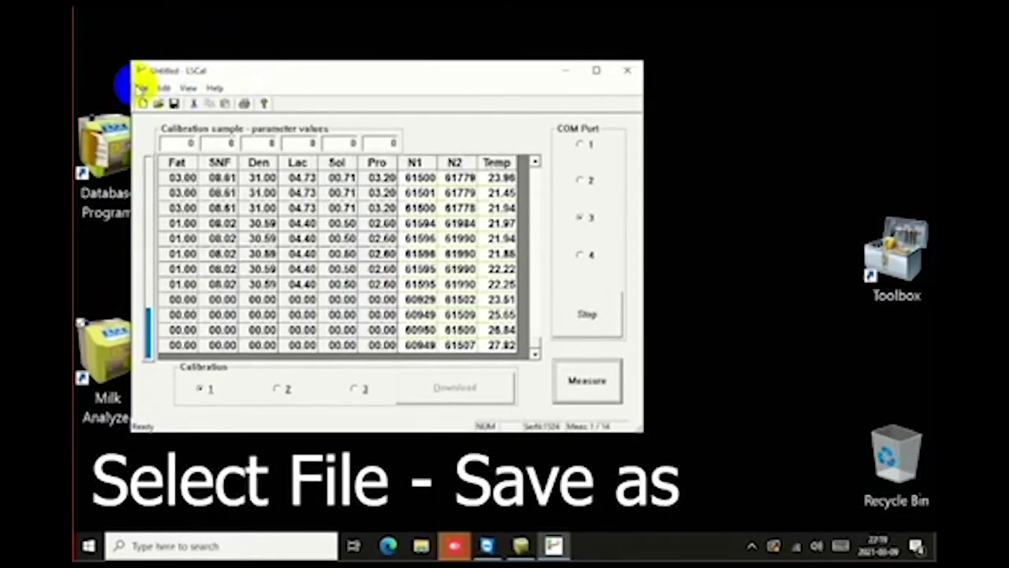
# Save the calibration measurements in the Documents folder as new_calibrationData.
pyautogui.click(140, 87)
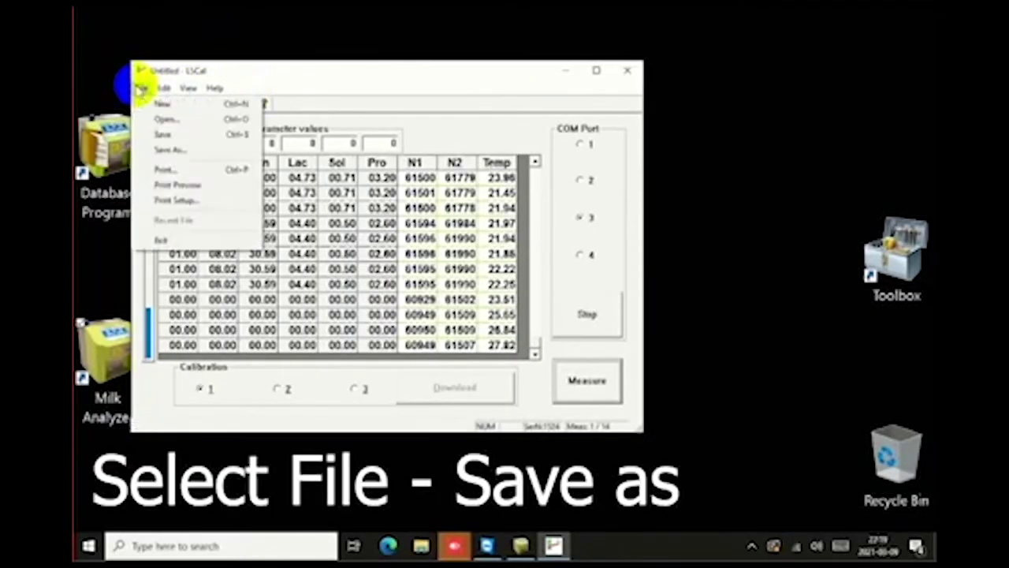
pyautogui.click(199, 150)
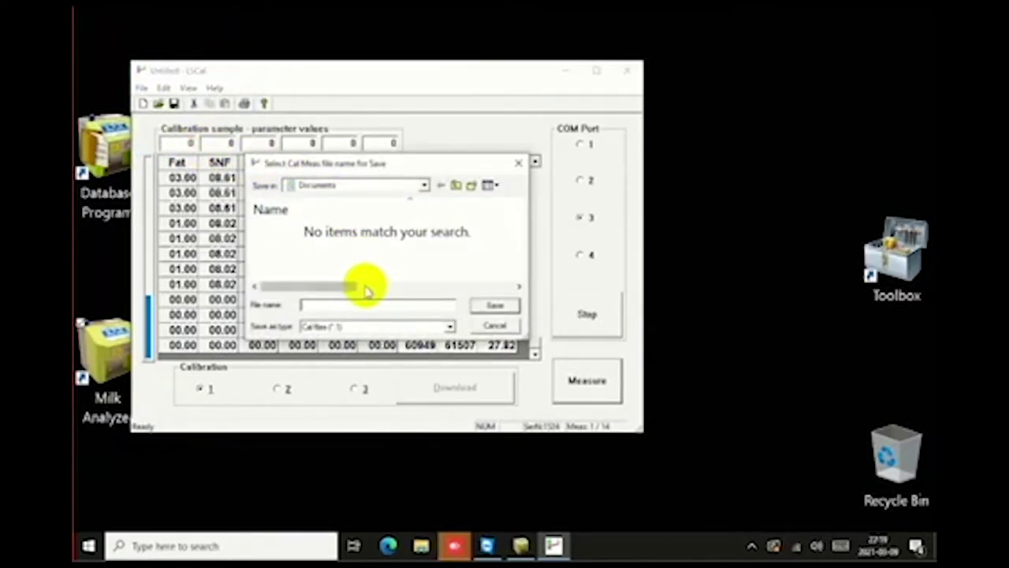
pyautogui.write('test')
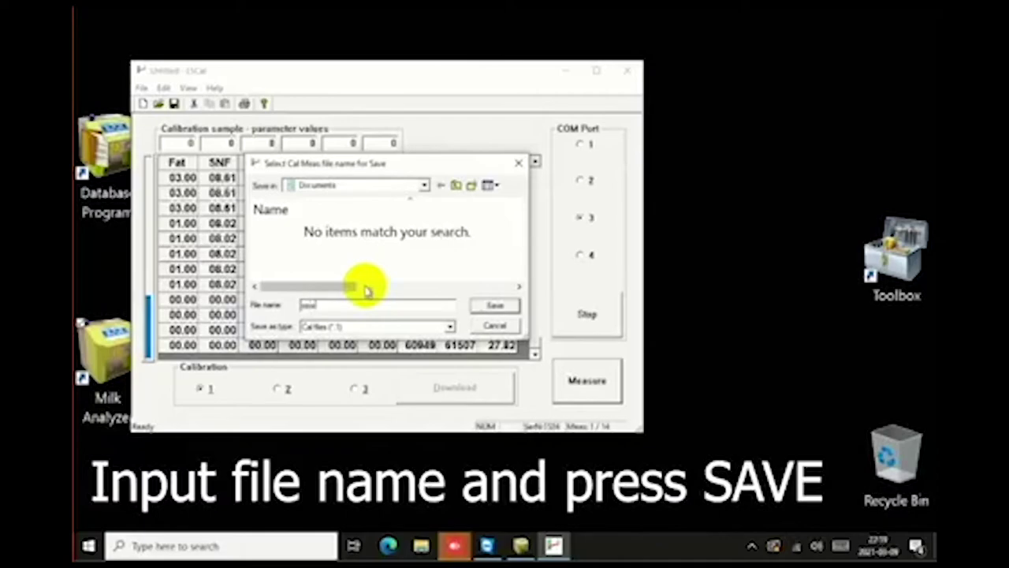
pyautogui.write('_calibration_data')
pyautogui.click(493, 305)
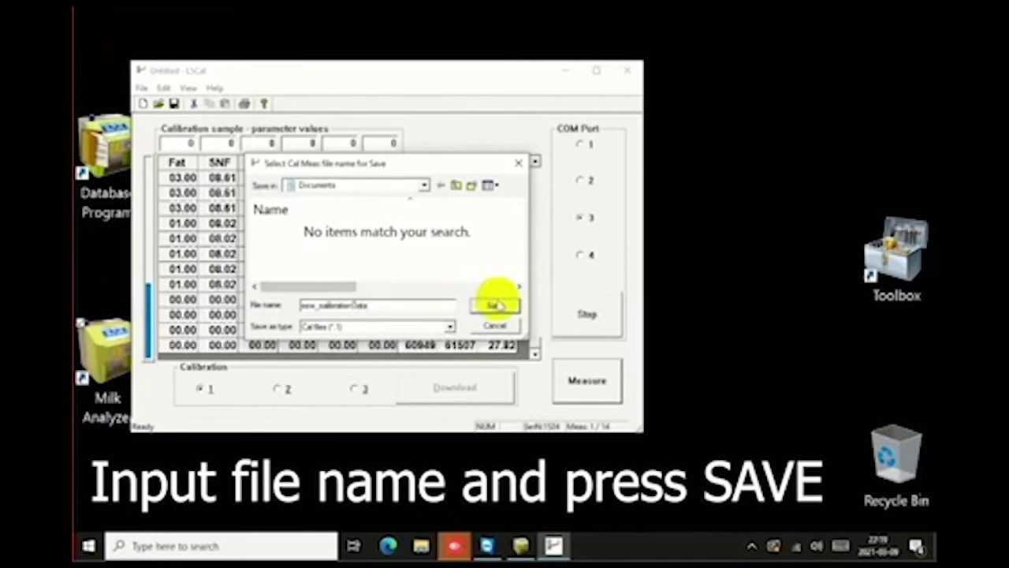
pyautogui.click(495, 306)
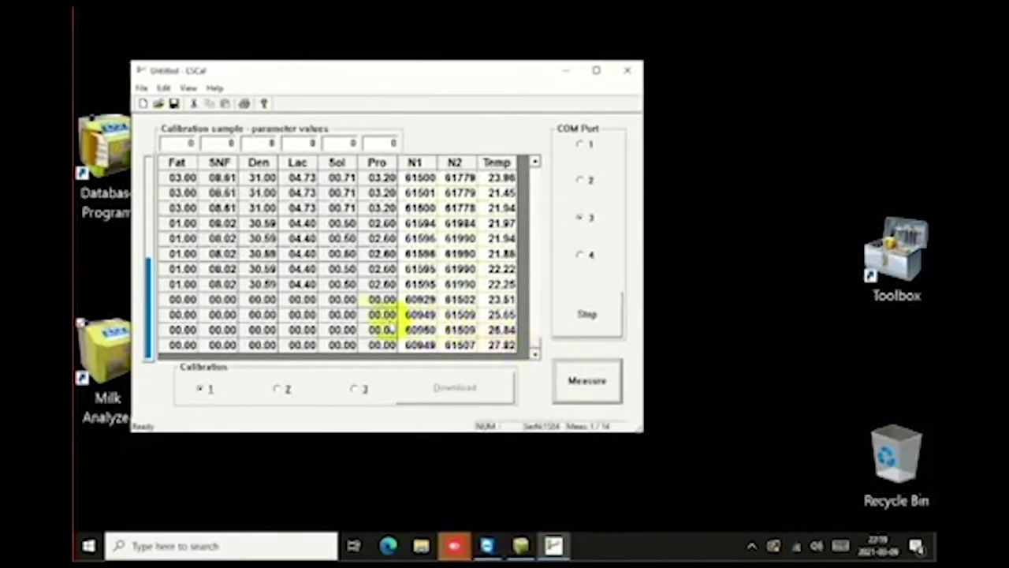
# Delete the outlying water measurement with N1 60929 from the results table.
pyautogui.click(169, 299)
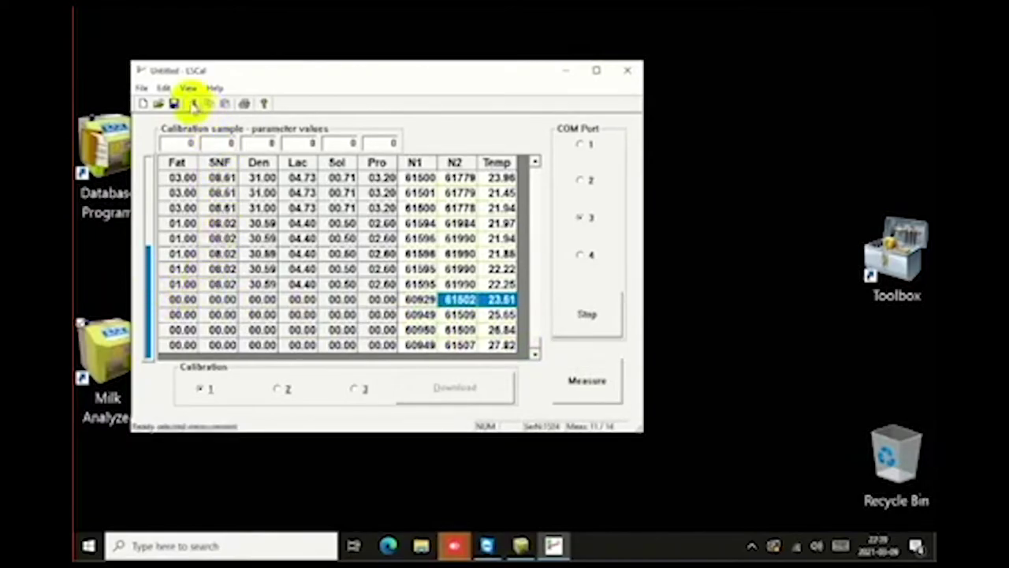
pyautogui.click(195, 107)
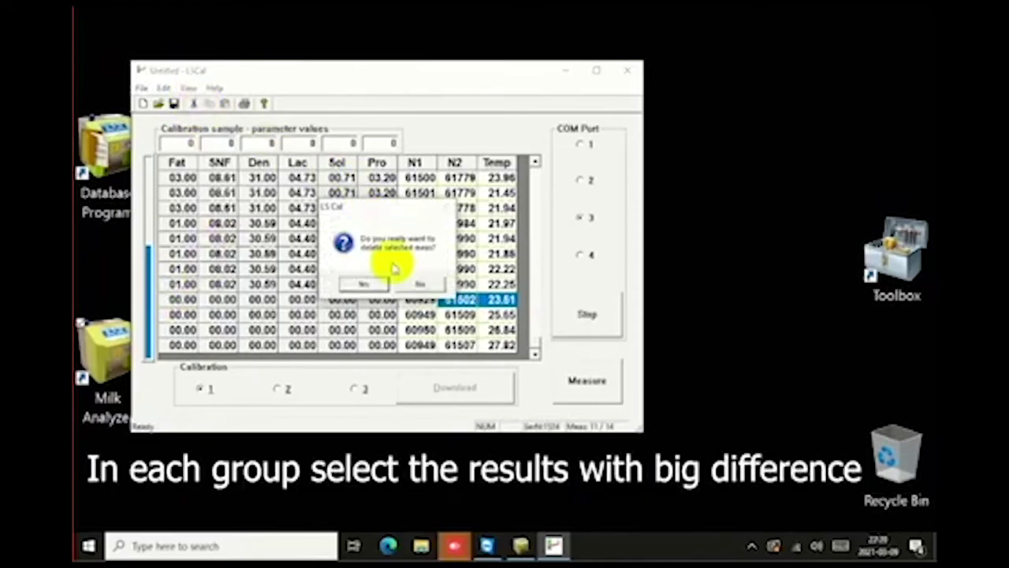
pyautogui.click(366, 283)
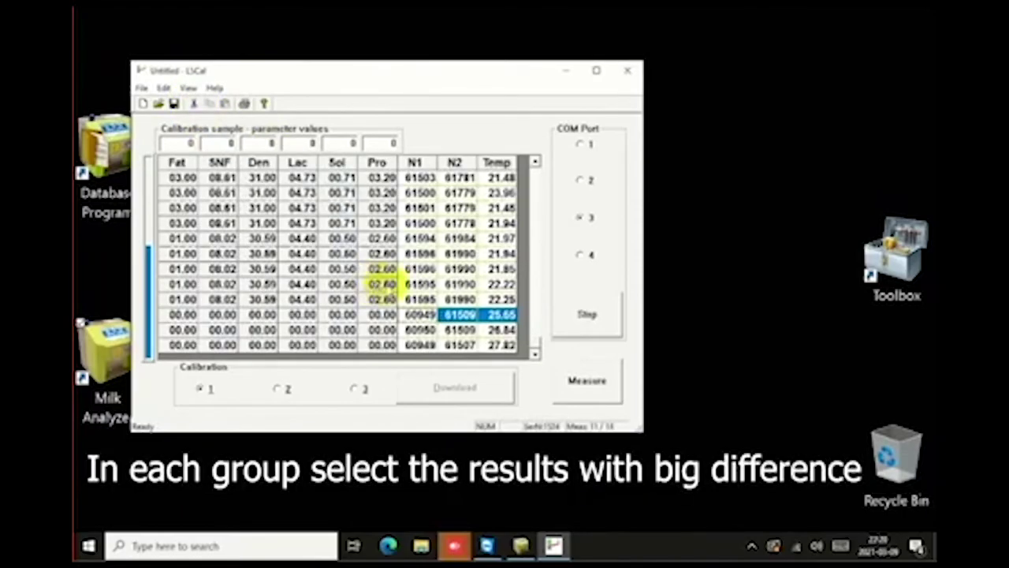
# Delete the outlying measurement with N1 61503 from the first milk sample's group with Fat 03.00.
pyautogui.click(532, 225)
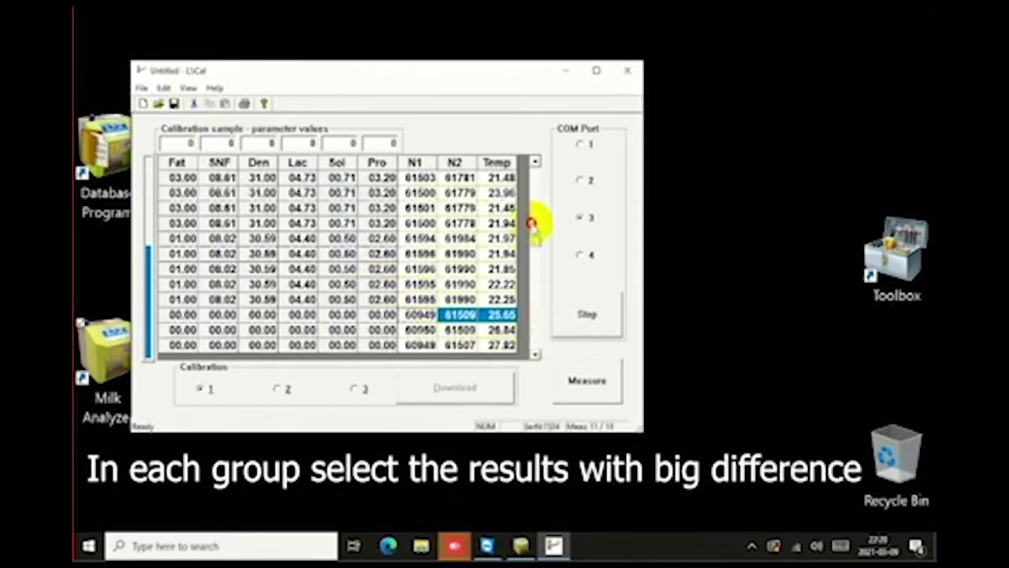
pyautogui.click(534, 161)
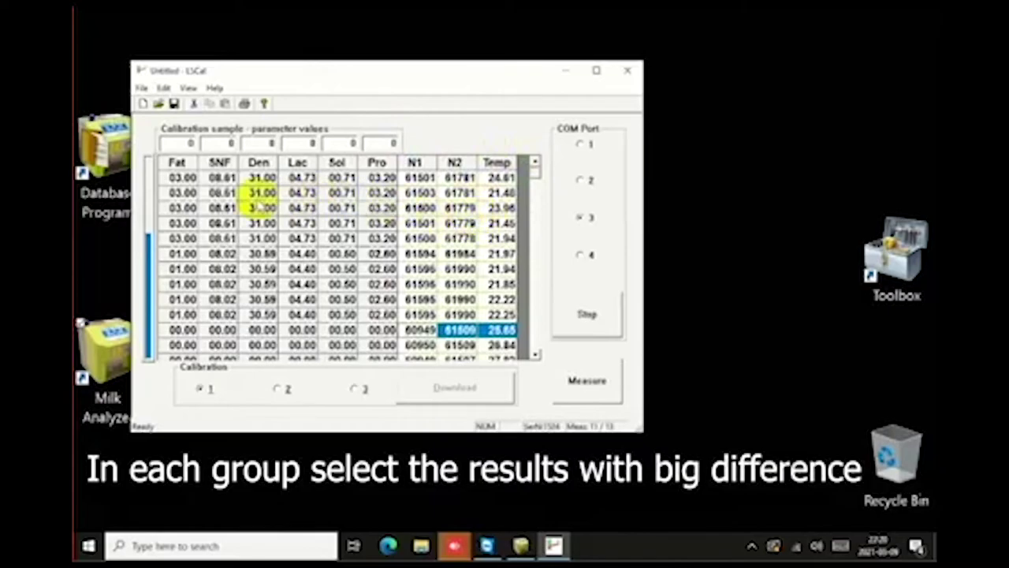
pyautogui.click(164, 193)
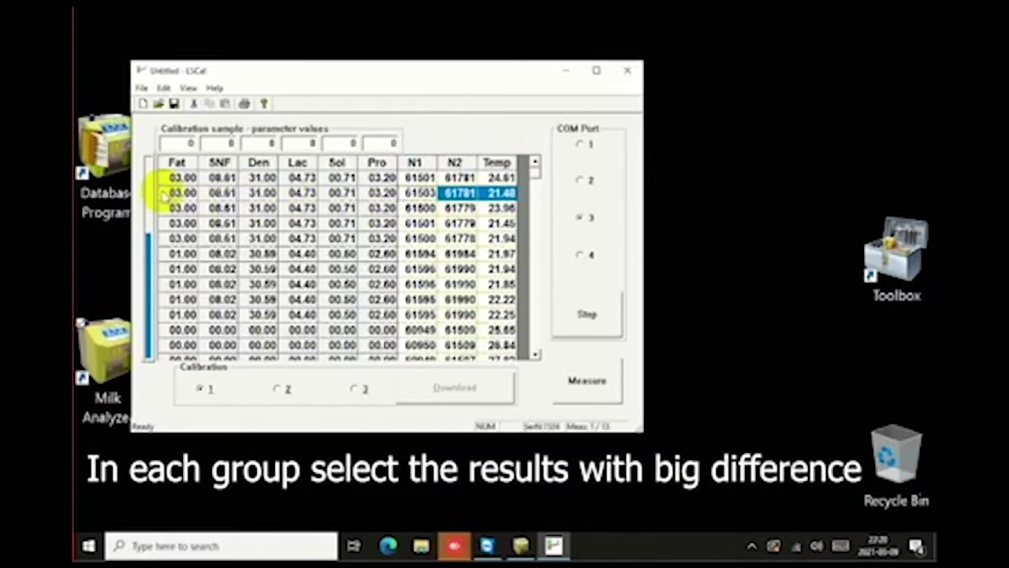
pyautogui.click(193, 106)
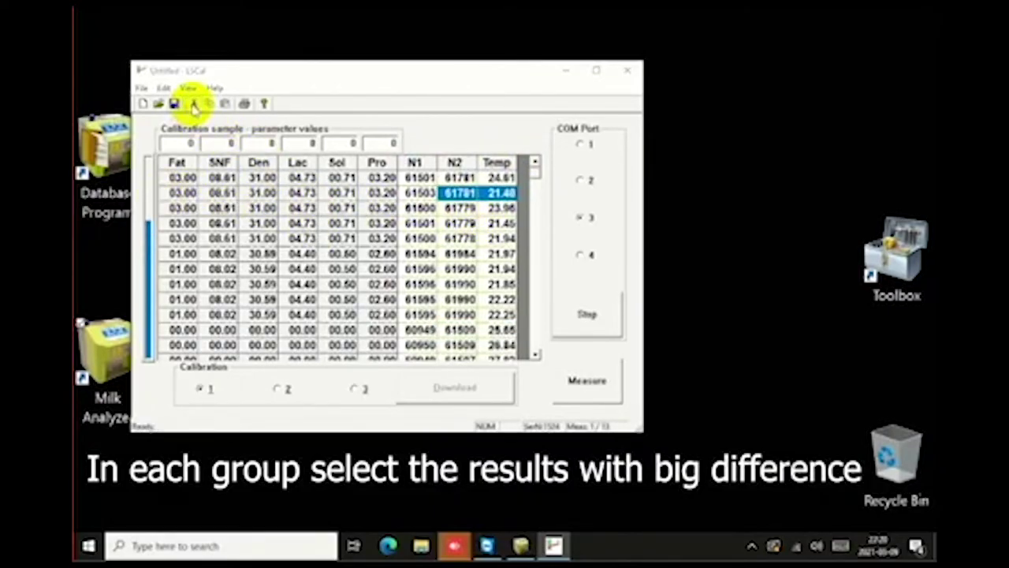
pyautogui.click(367, 282)
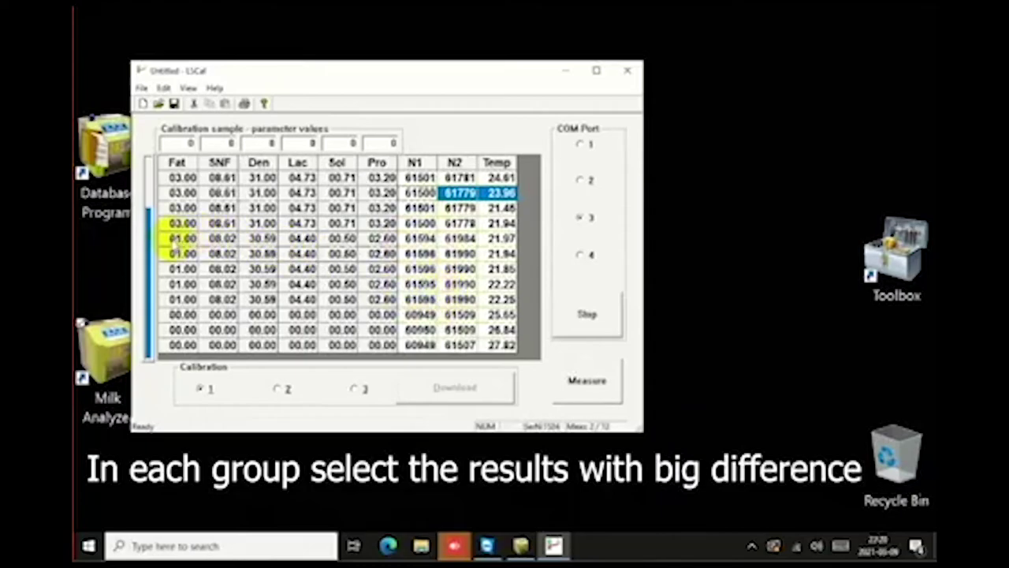
# Delete the outlying measurement with N1 61594 from the second milk sample's group with Fat 01.00.
pyautogui.click(167, 239)
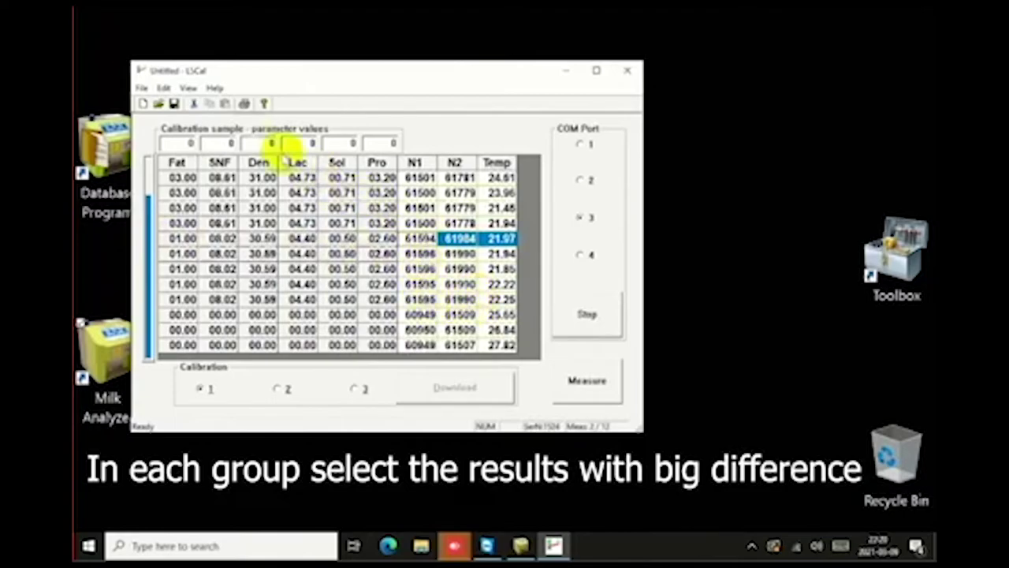
pyautogui.click(194, 105)
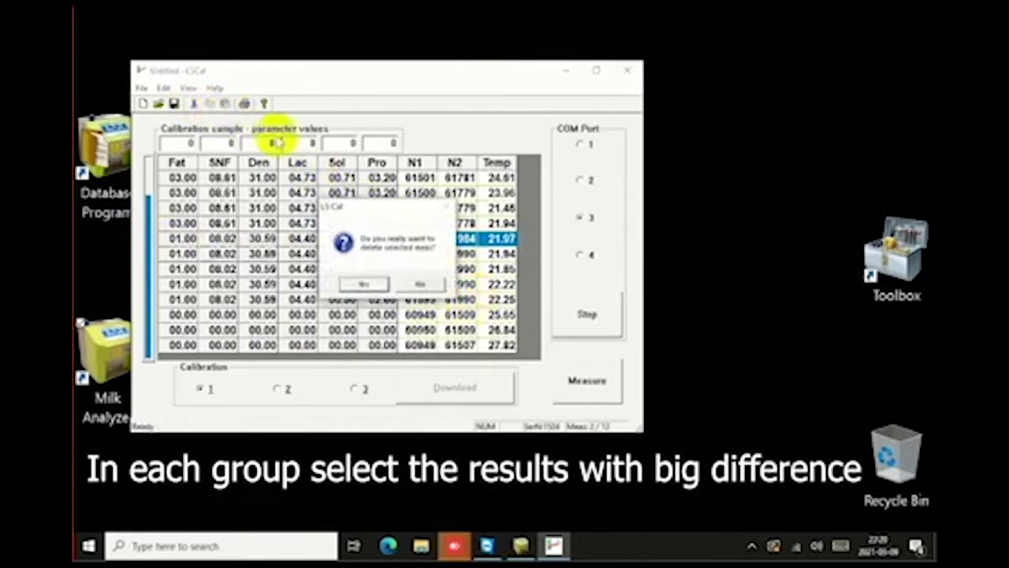
pyautogui.click(360, 285)
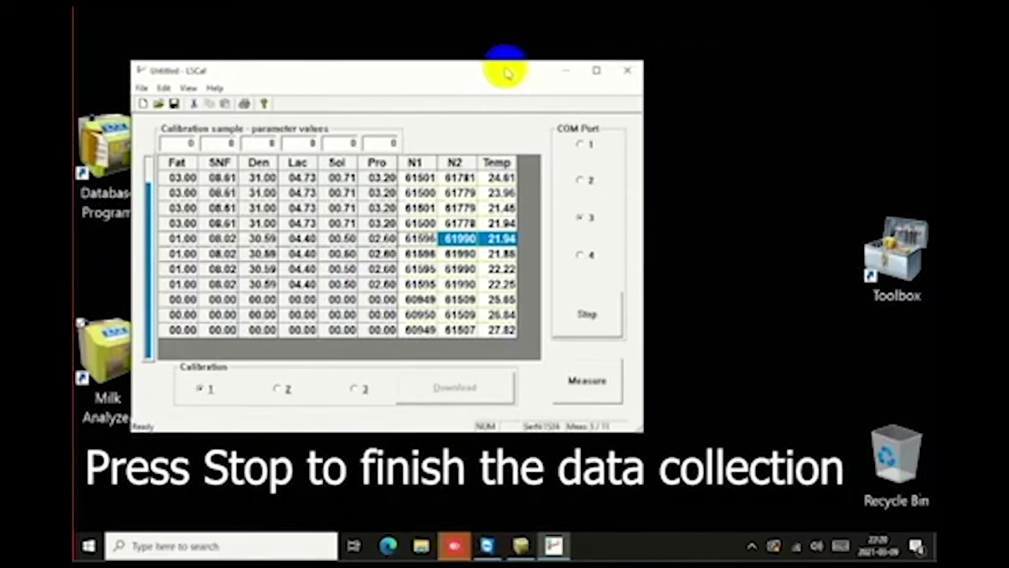
# Stop the data collection and download the calibration to channel 1 of the analyzer.
pyautogui.click(593, 317)
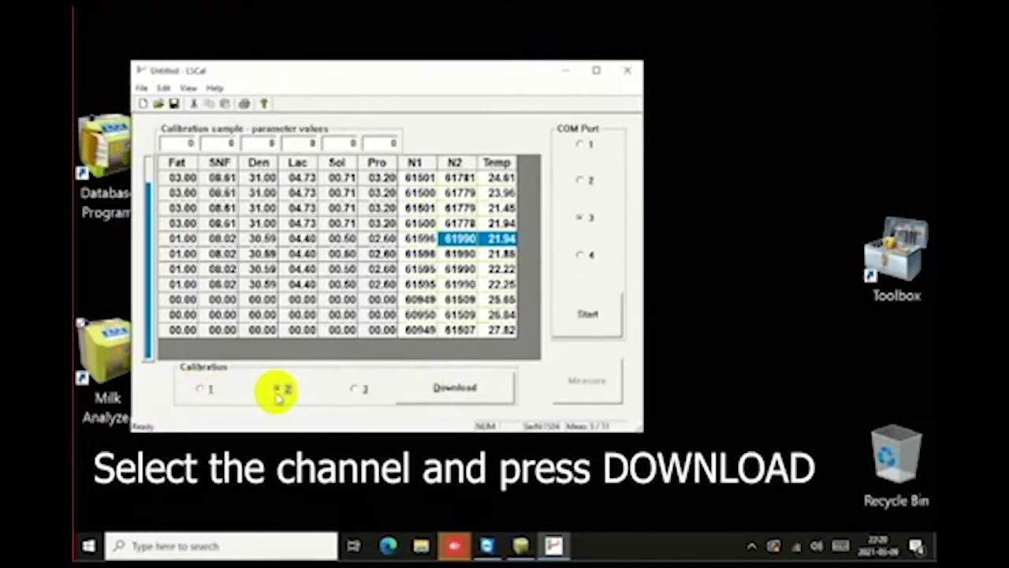
pyautogui.click(203, 387)
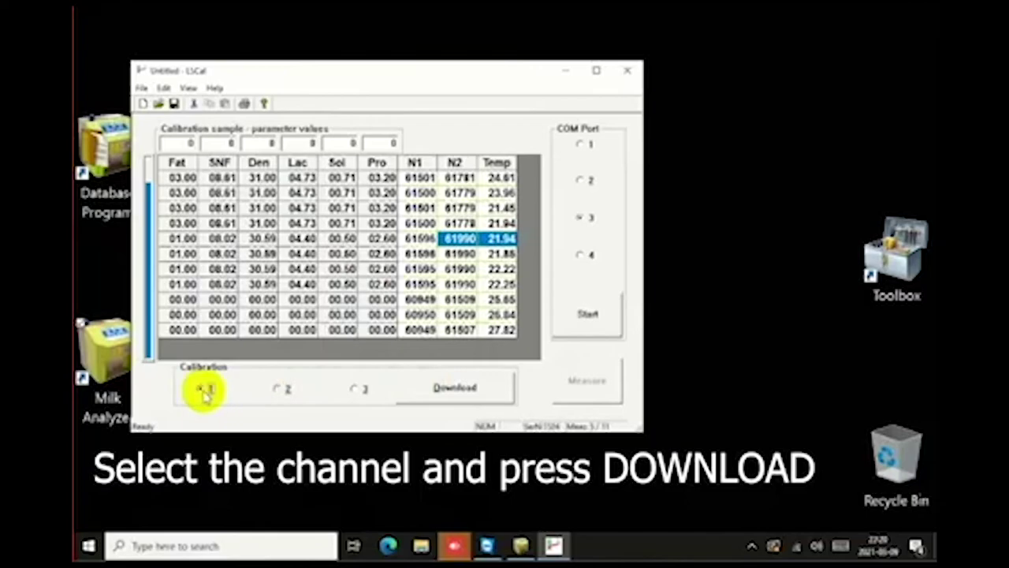
pyautogui.click(415, 392)
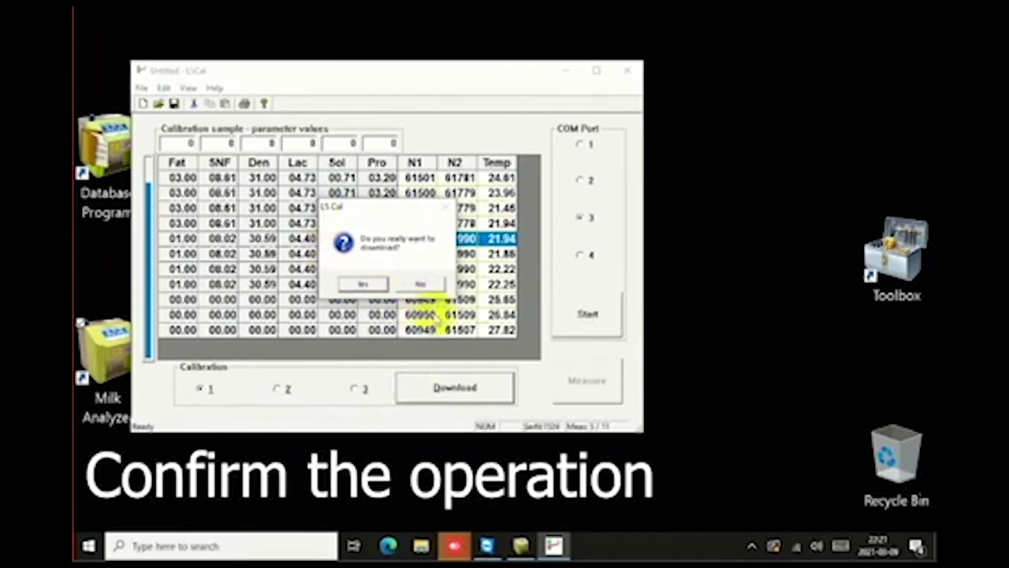
pyautogui.click(354, 285)
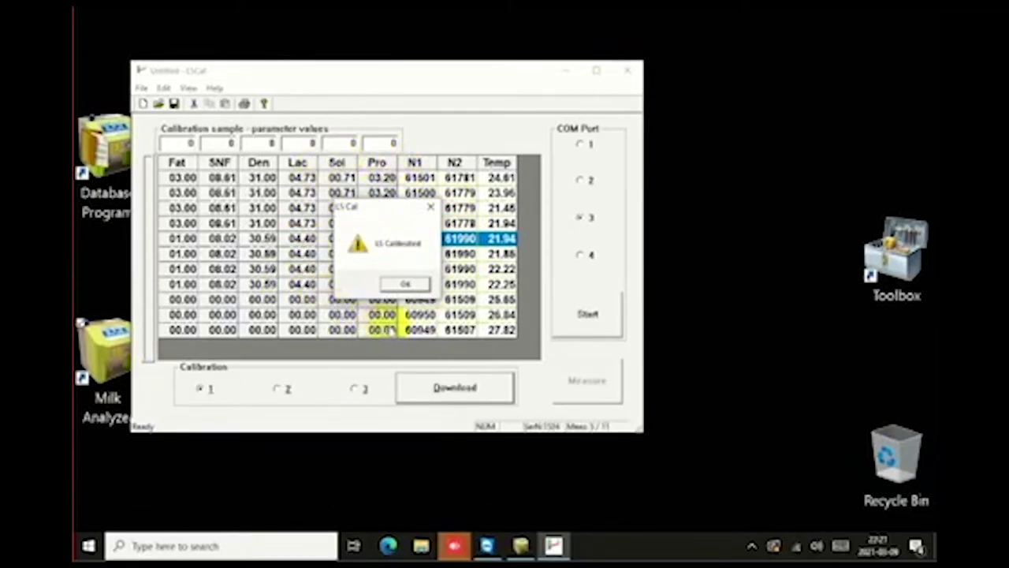
pyautogui.click(414, 284)
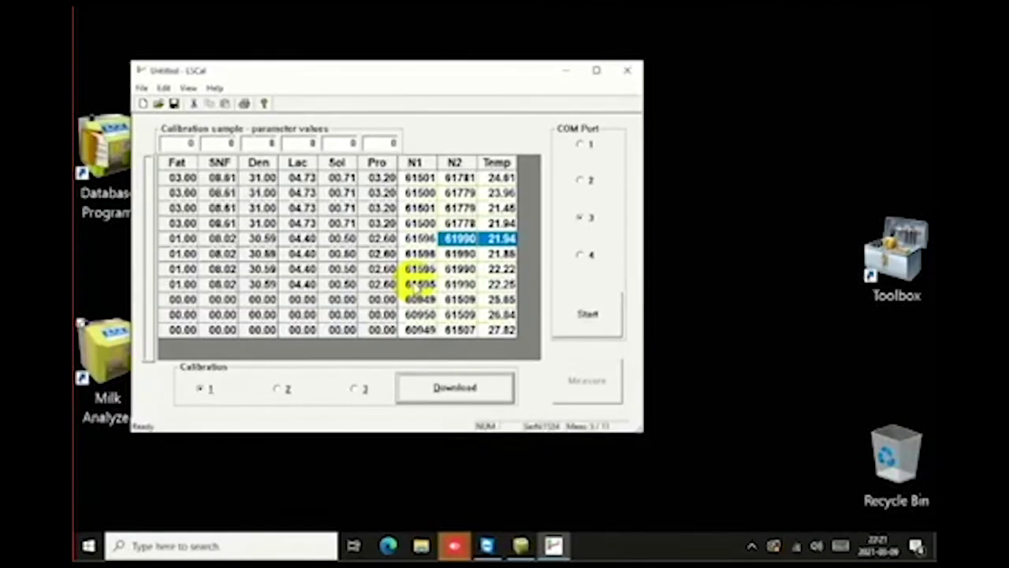
# Close the LSCal calibration program and switch back to the Milk Analyzer program.
pyautogui.click(626, 73)
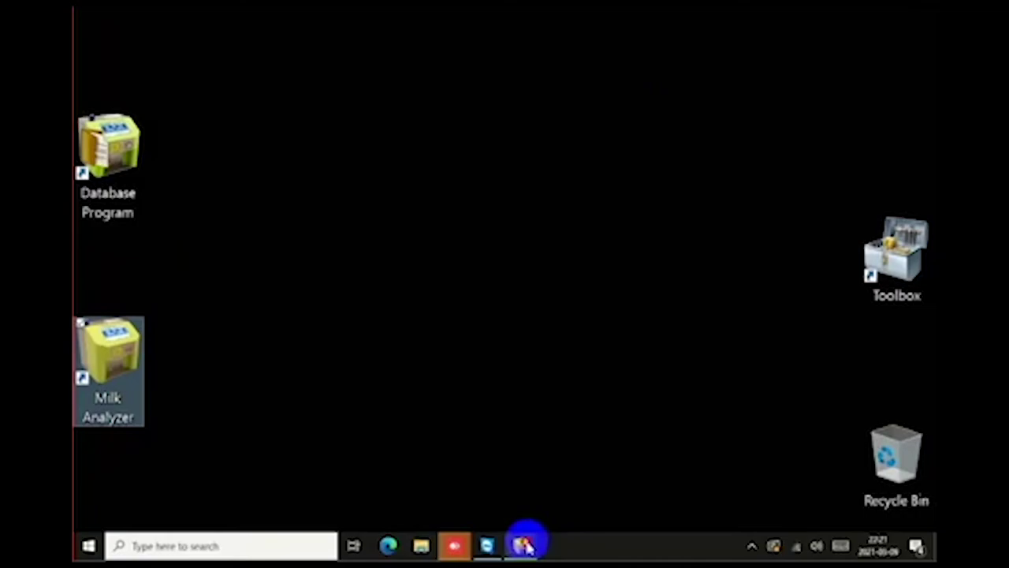
pyautogui.click(524, 544)
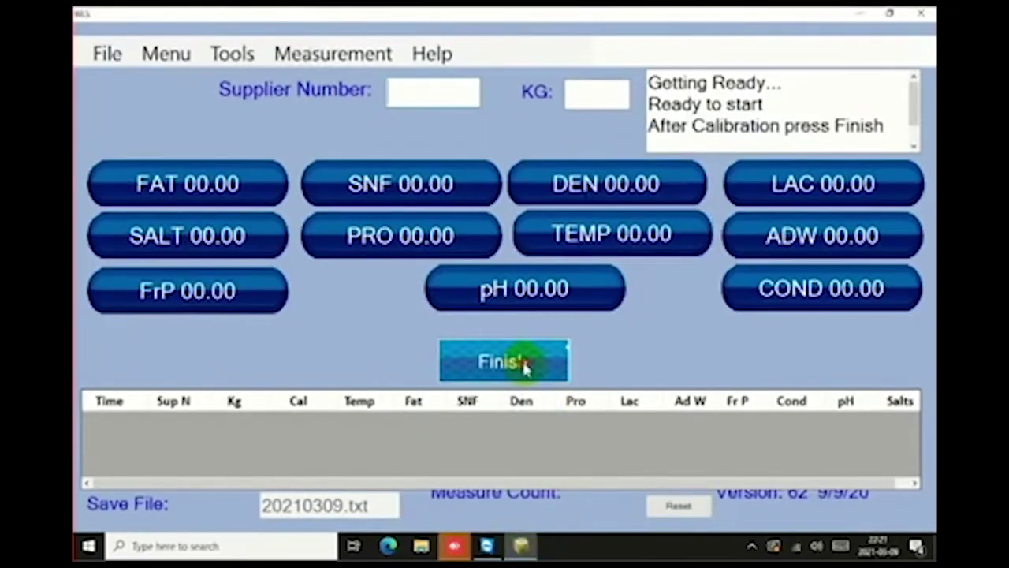